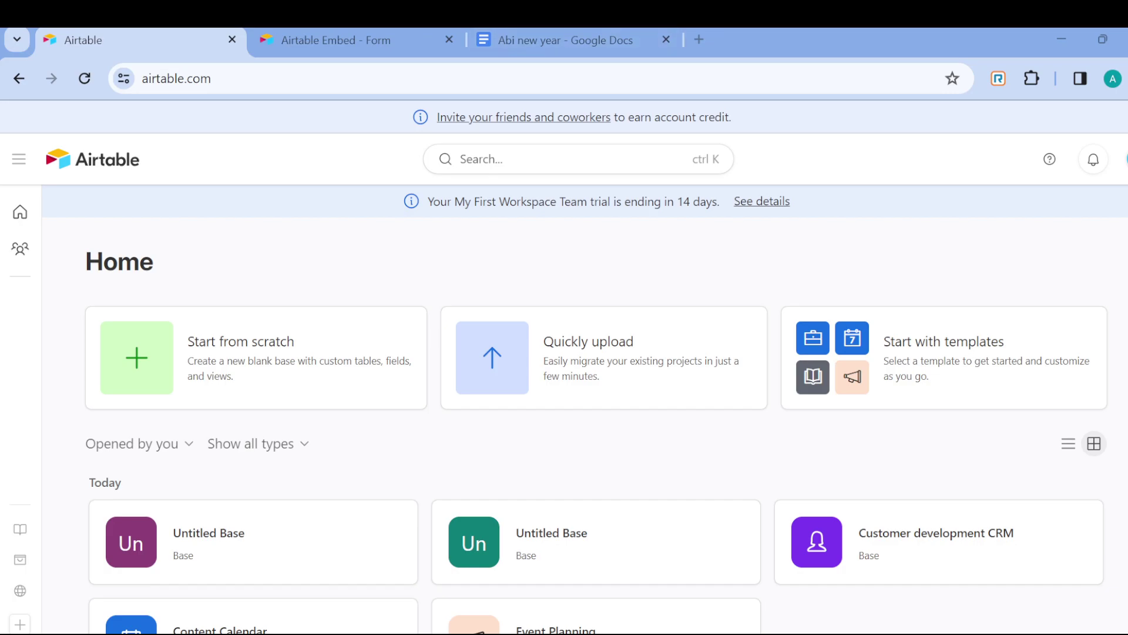
scroll(588, 353, up, 4)
scroll(587, 517, down, 5)
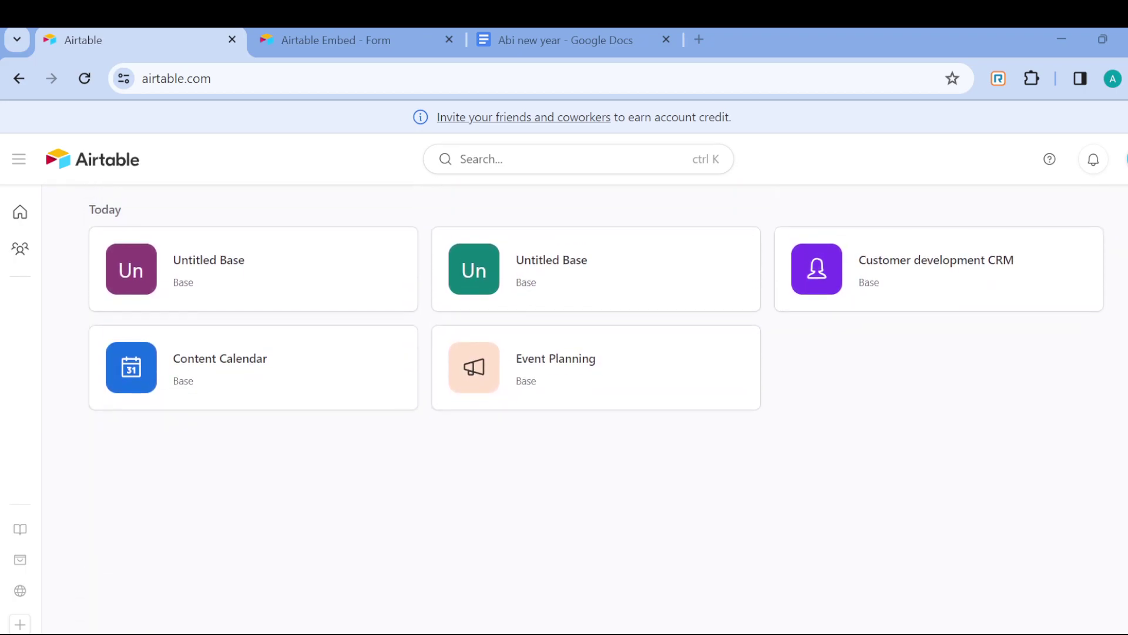
scroll(588, 517, up, 5)
scroll(587, 352, down, 5)
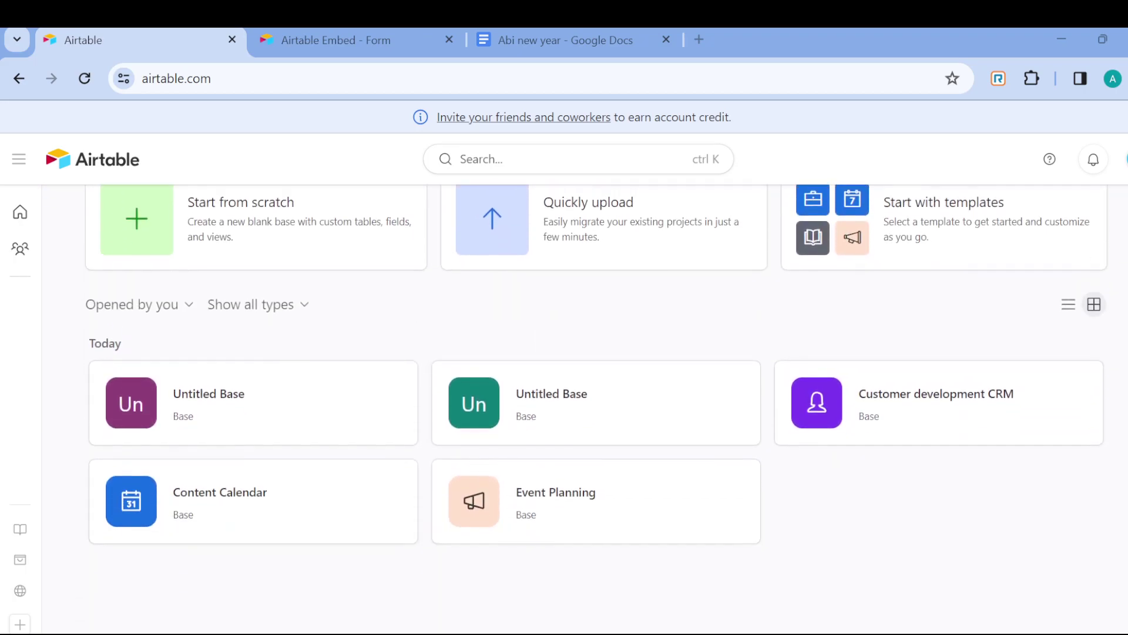
scroll(587, 517, up, 5)
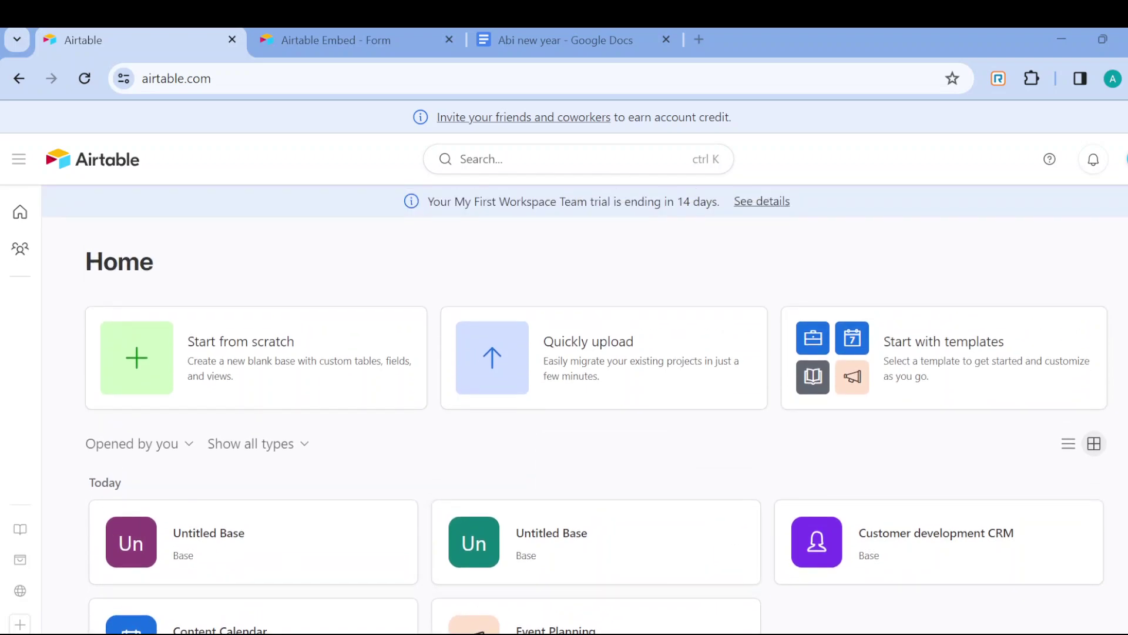
scroll(587, 411, down, 5)
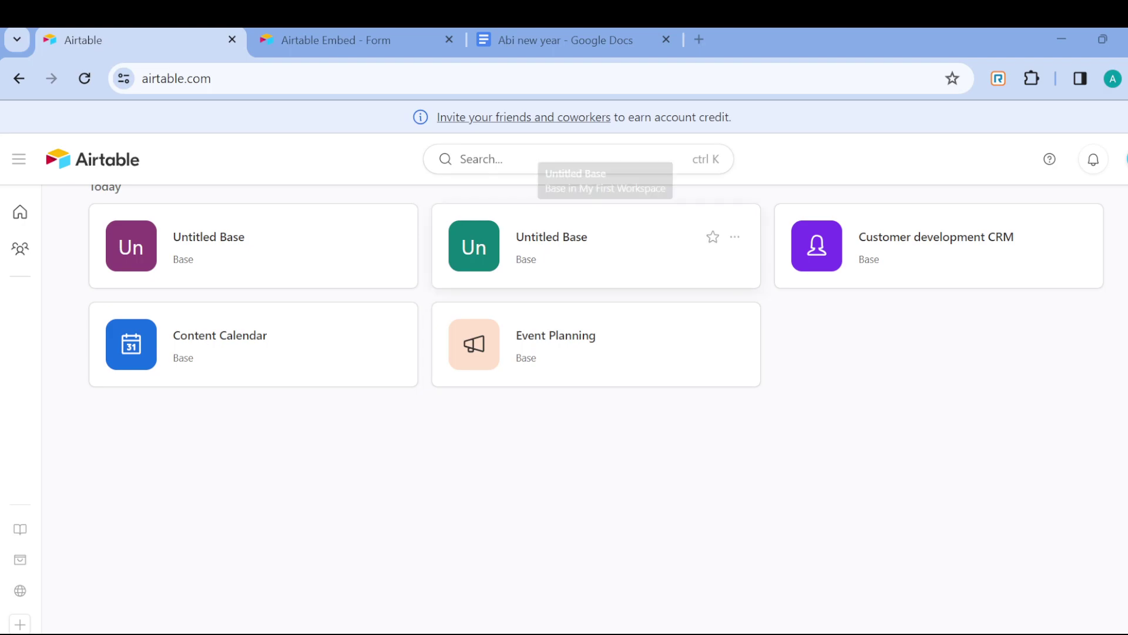
scroll(587, 253, up, 5)
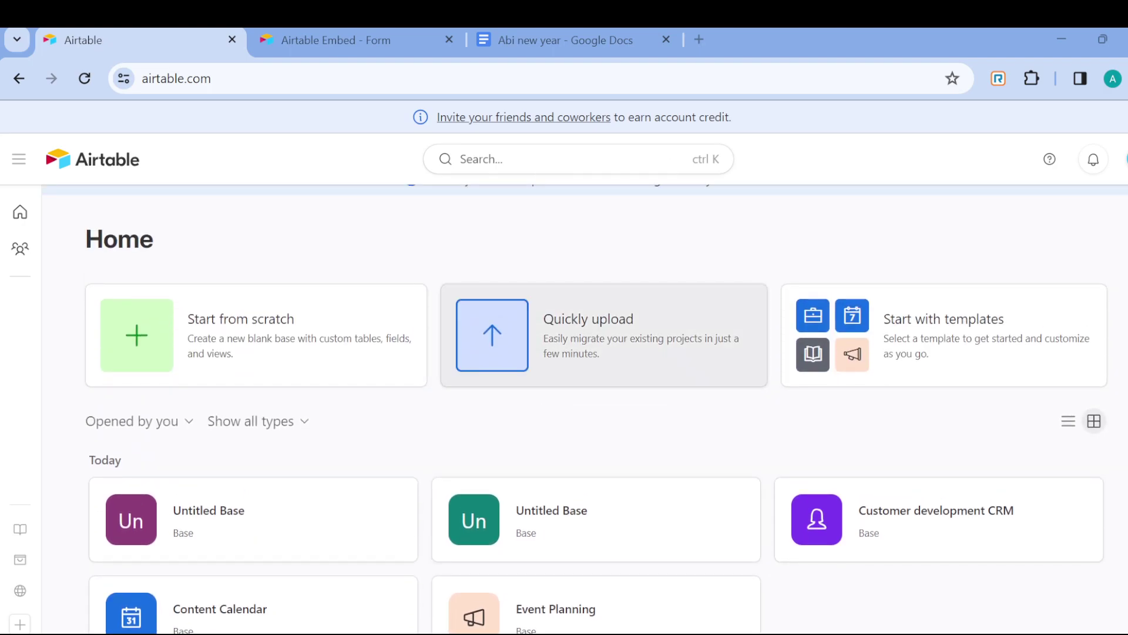
Open the purple Untitled Base from the home page and collapse its Getting started guide
scroll(253, 411, down, 2)
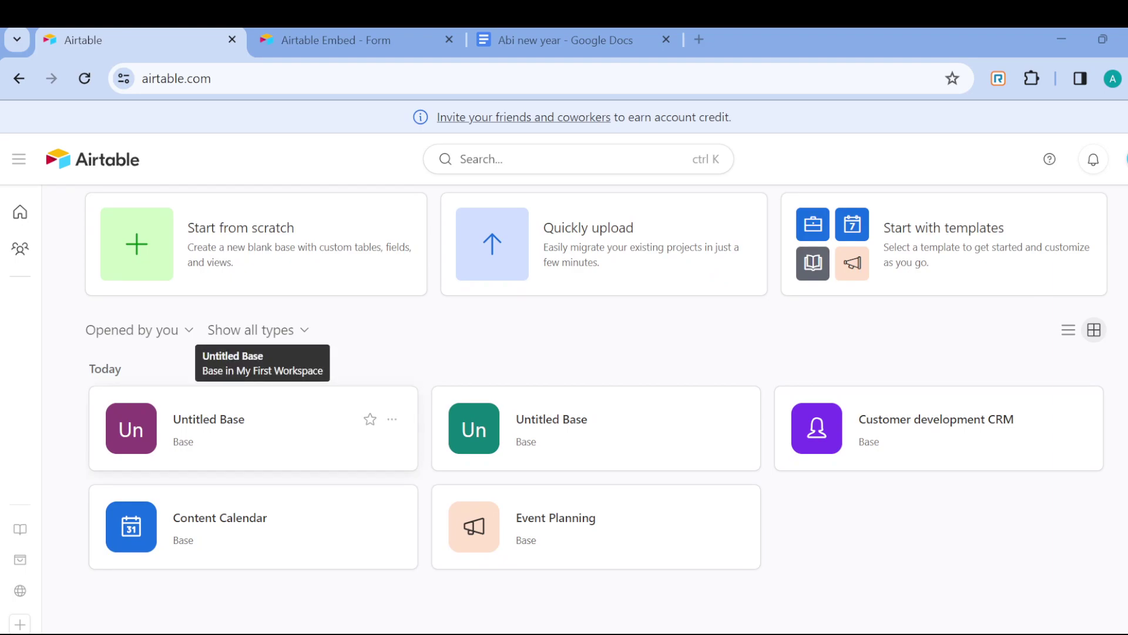
click(309, 438)
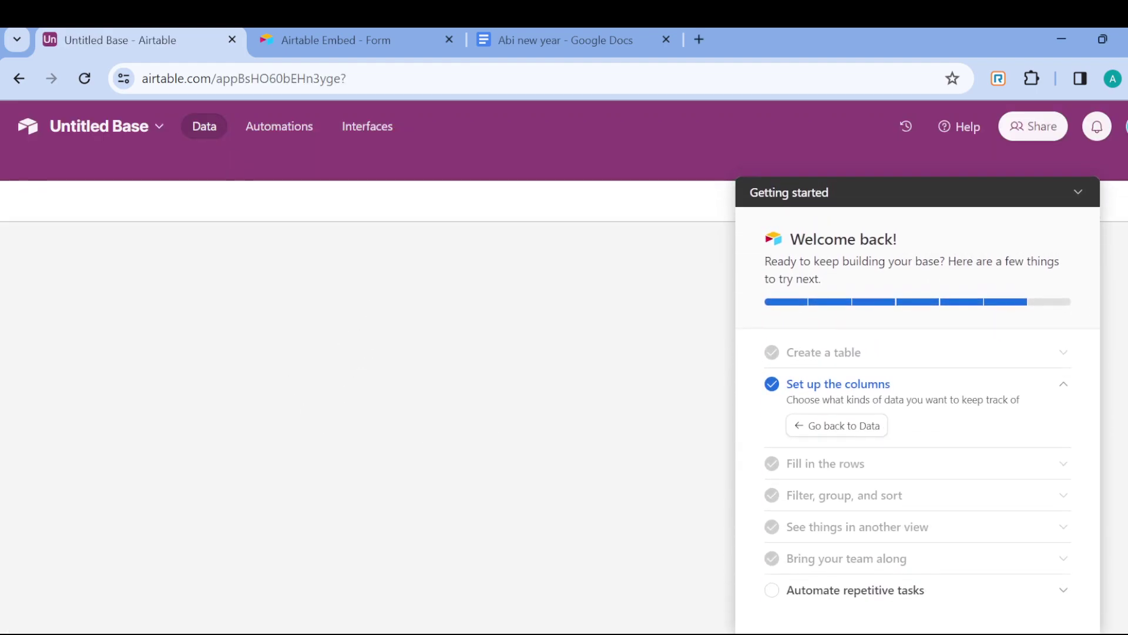
click(1078, 196)
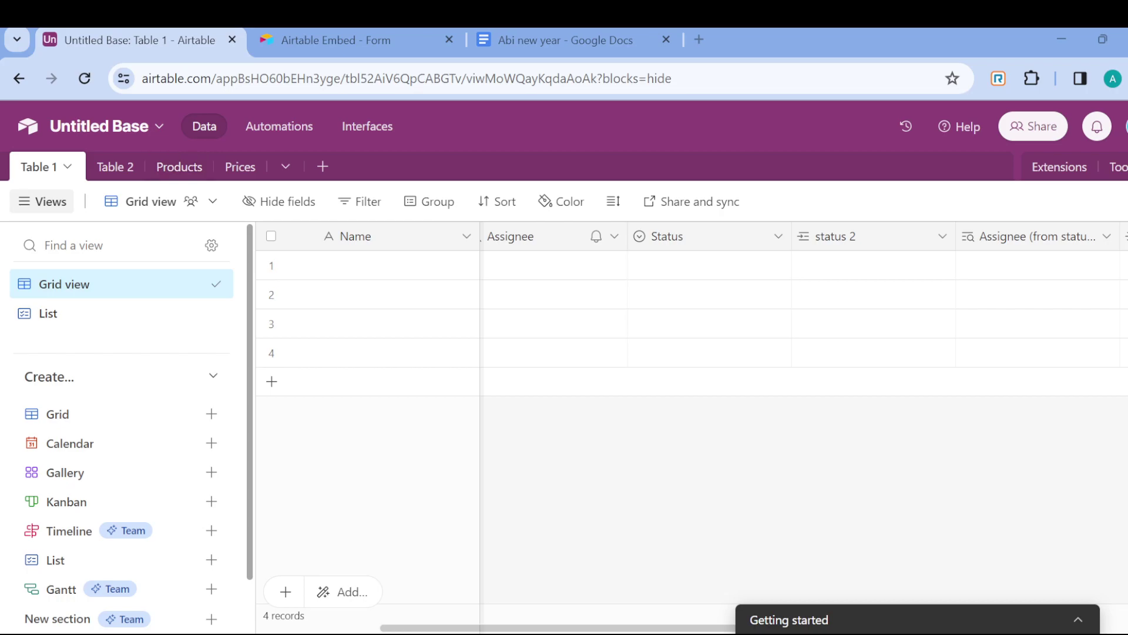
Rename Table 1 as Participants
click(68, 166)
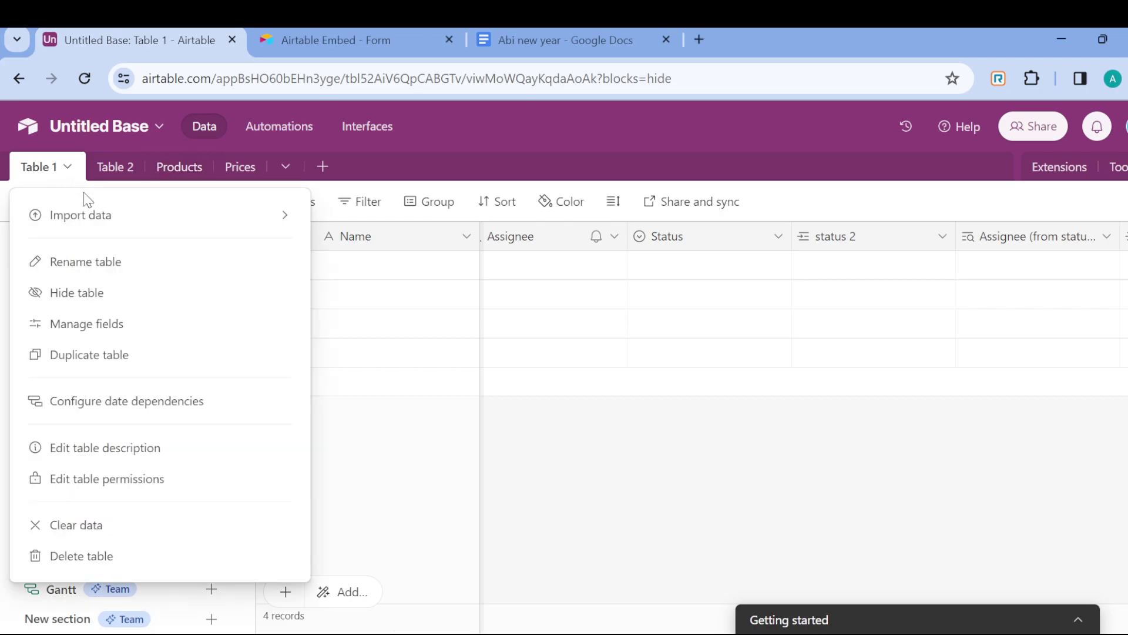
click(110, 268)
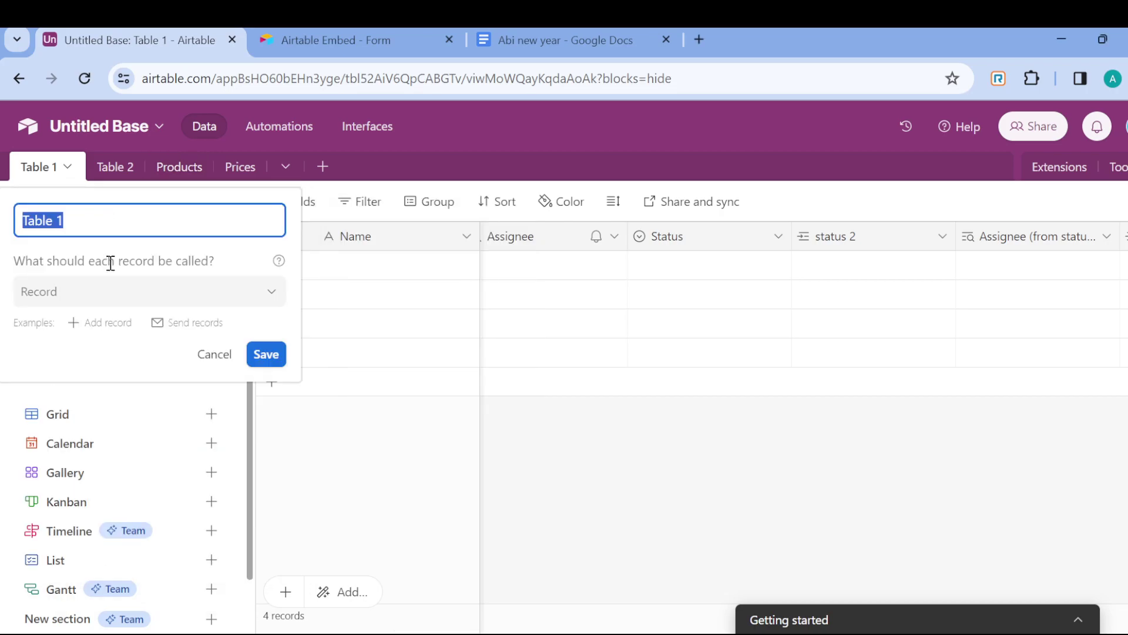
text(Participan)
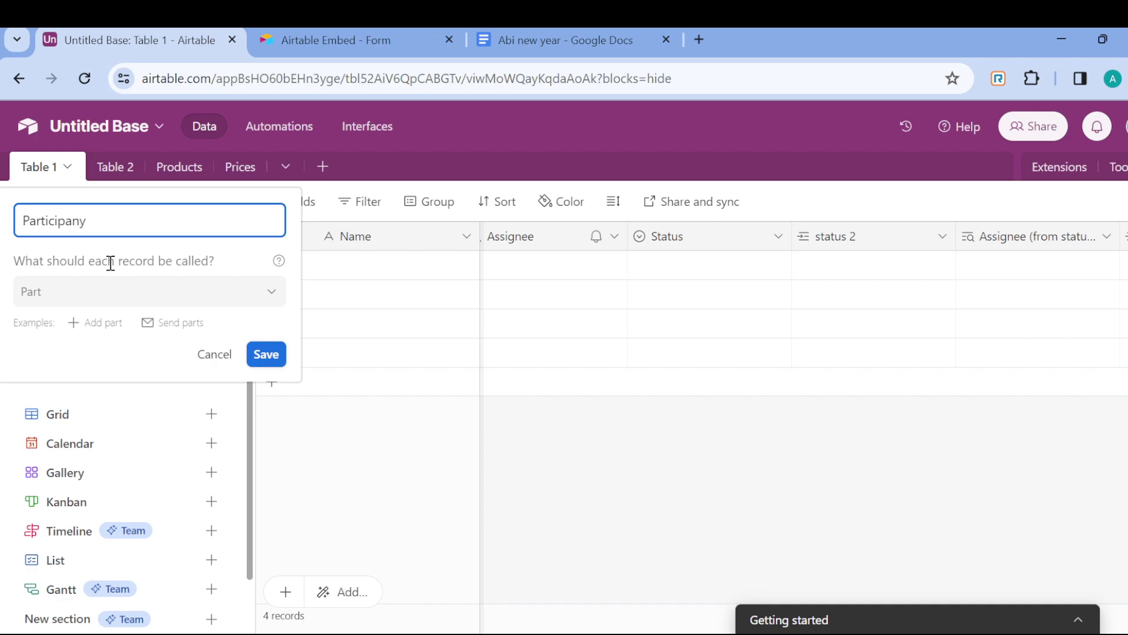
text(ts)
key(Return)
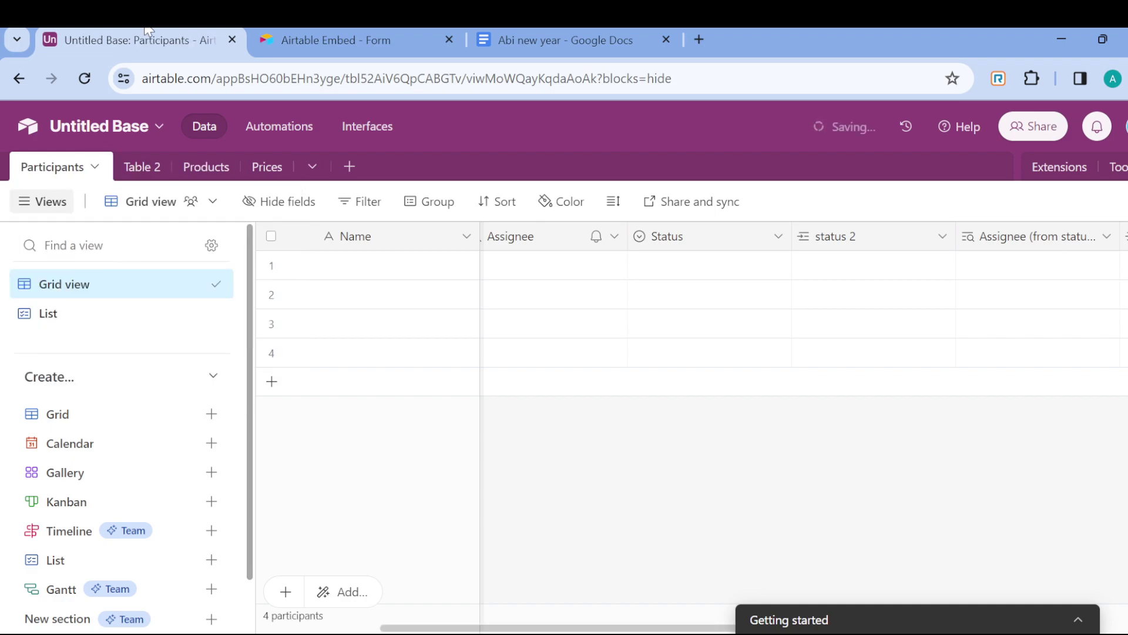
Rename Table 2 as Surveys
click(154, 168)
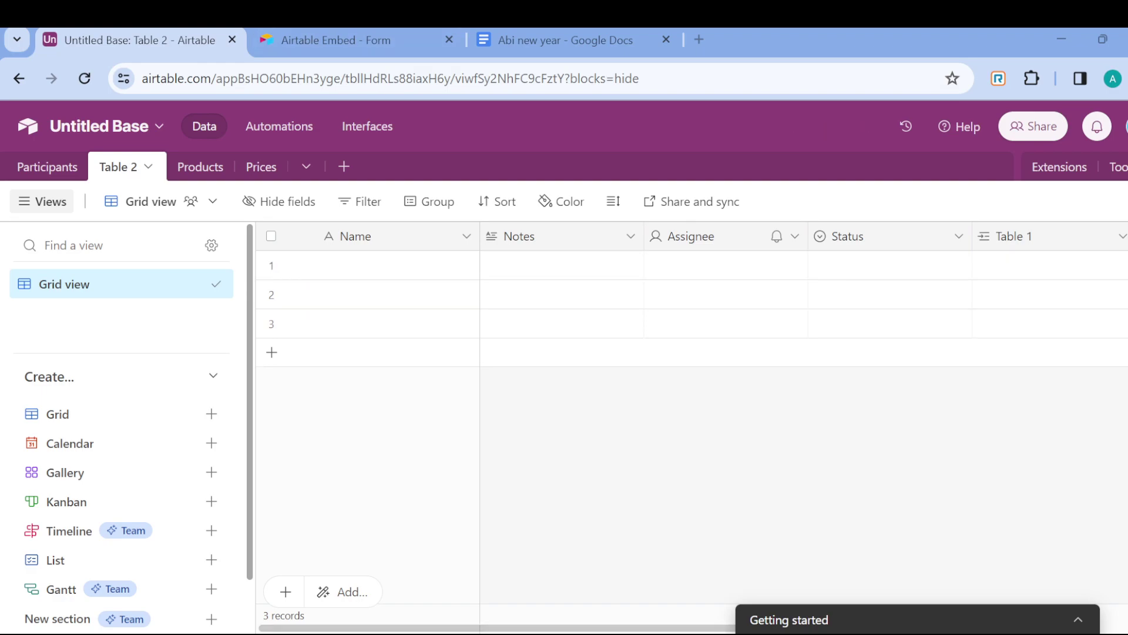
click(150, 166)
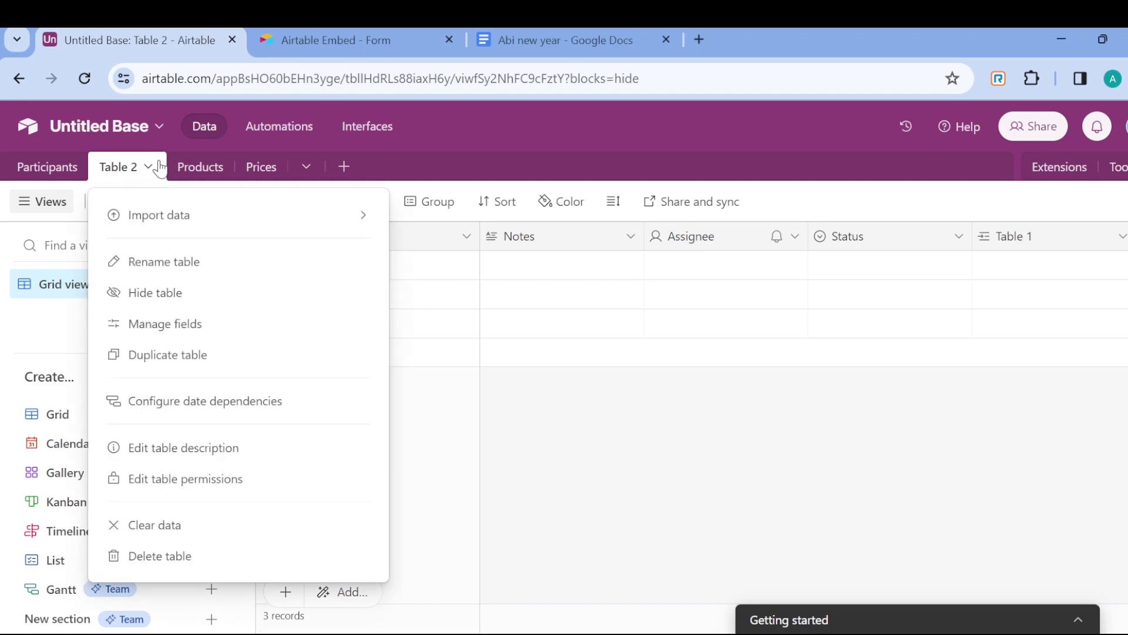
click(184, 270)
text(S)
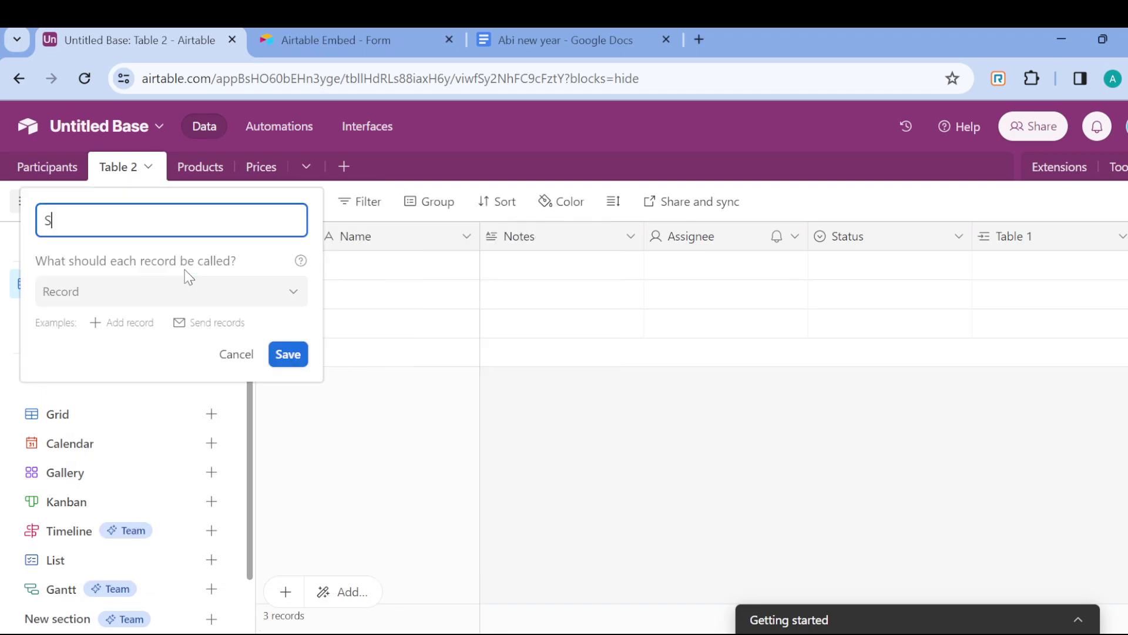
text(urveys)
key(Return)
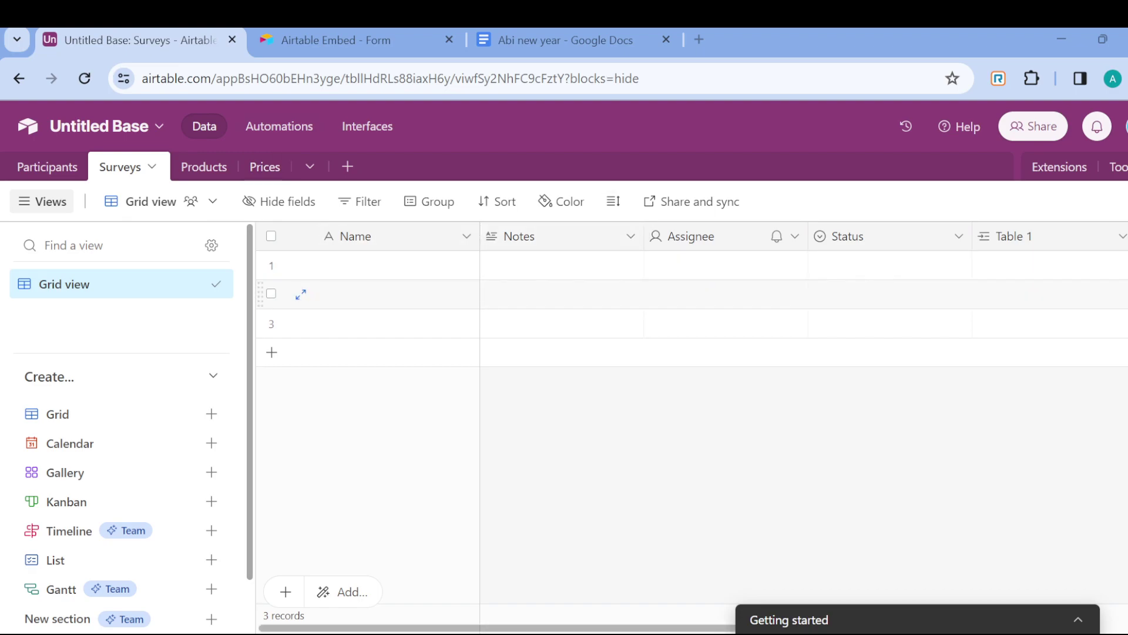
Review the actions available for the Name field of the Surveys table
click(427, 235)
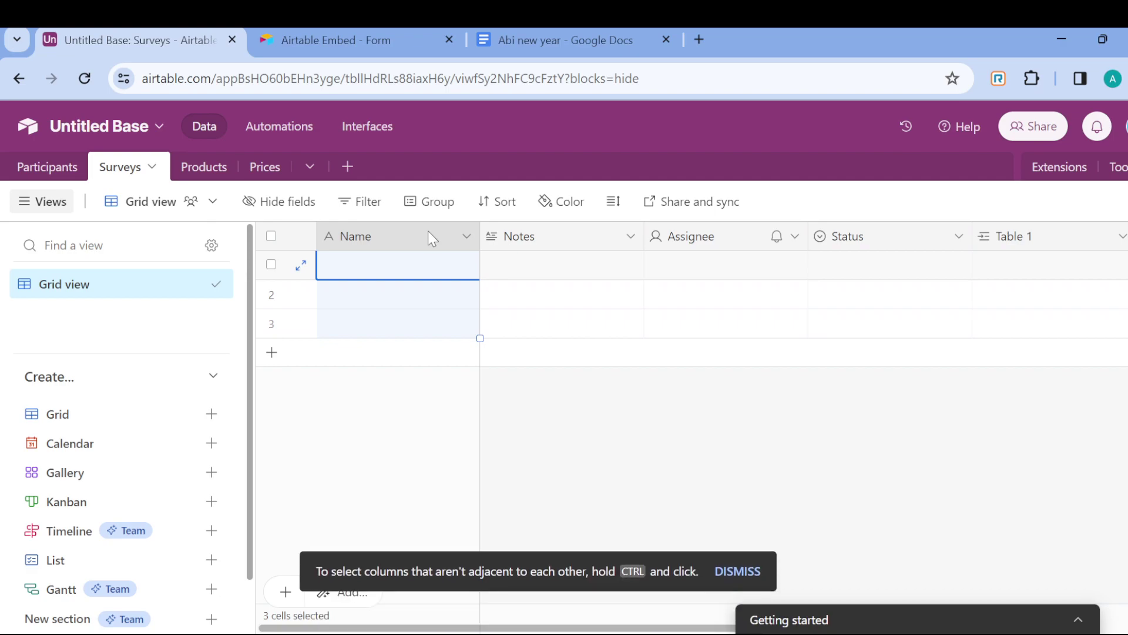
click(466, 235)
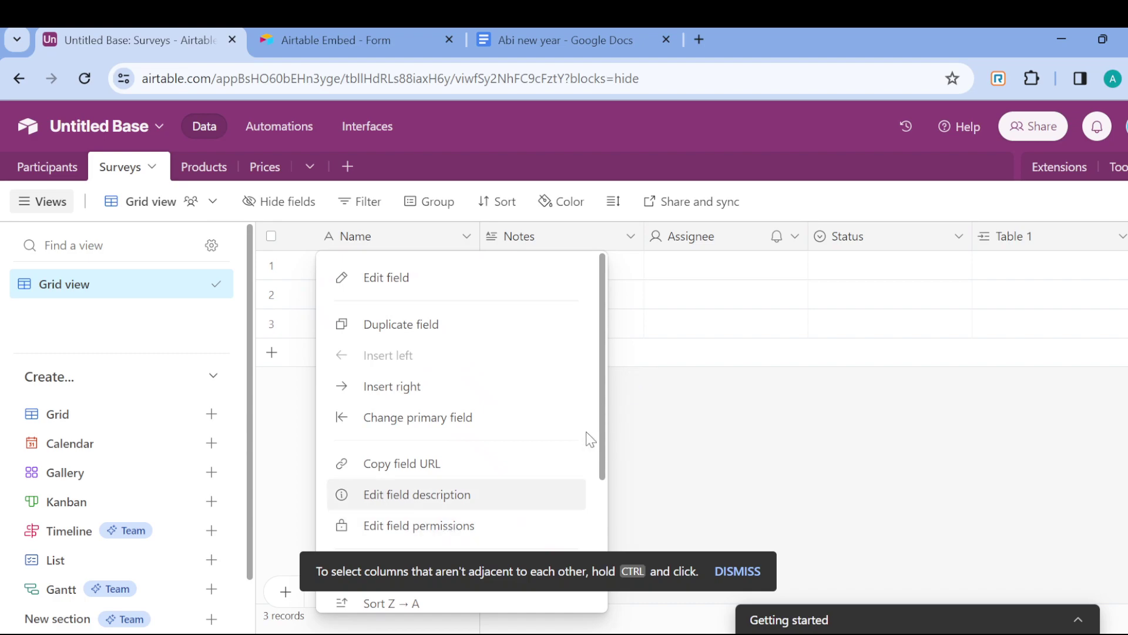
scroll(456, 446, down, 3)
scroll(456, 446, down, 1)
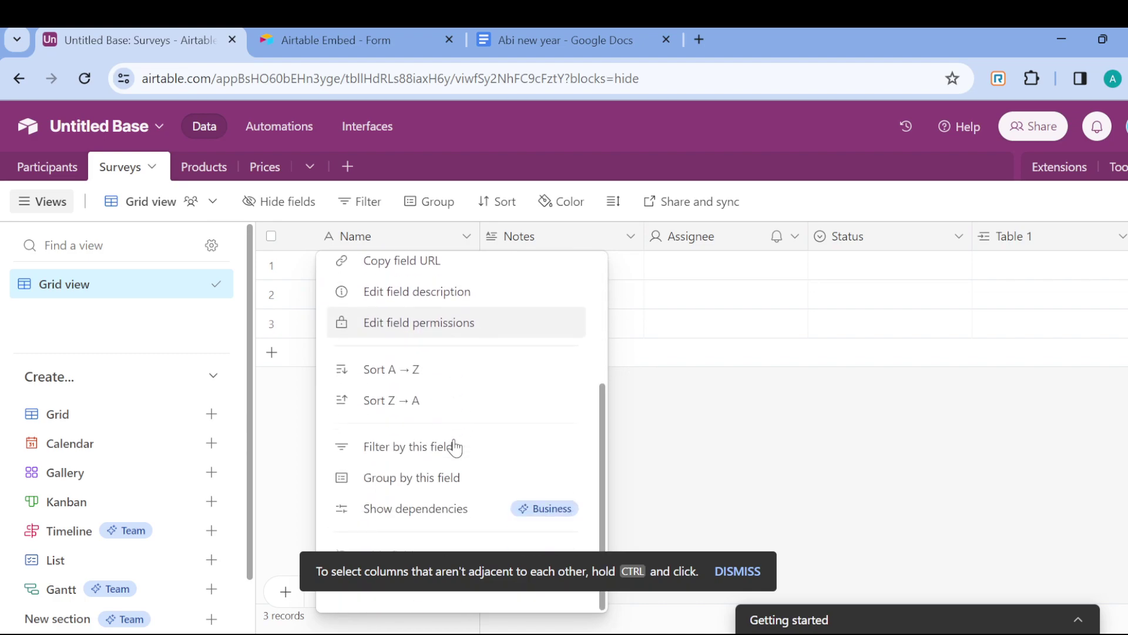
scroll(456, 446, up, 3)
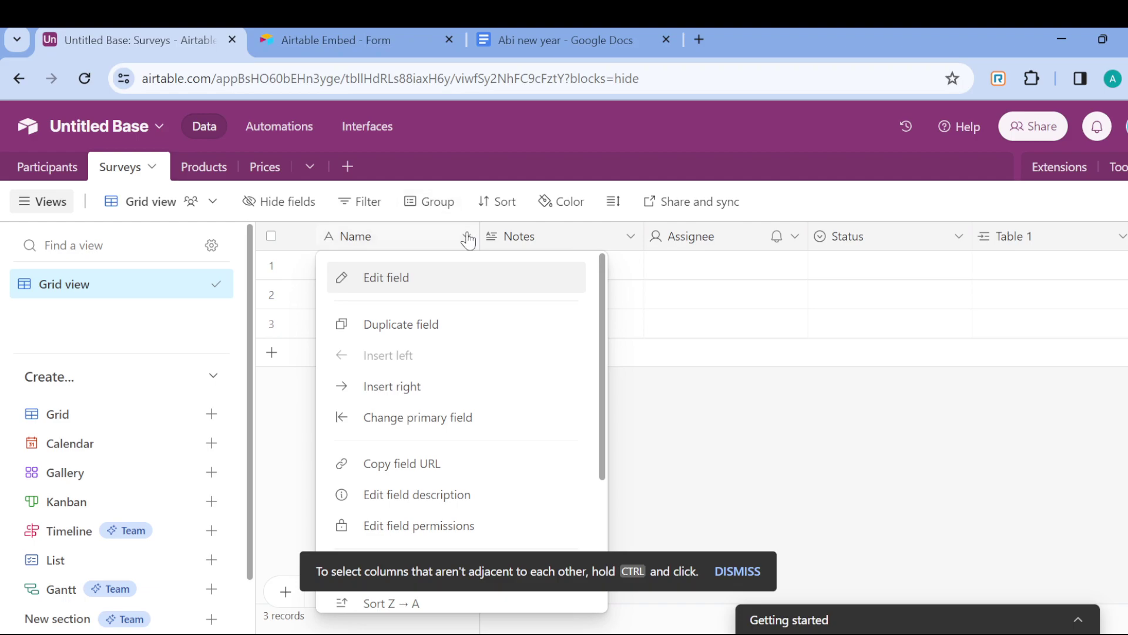
Examine the field types offered in the Name field's settings, and leave the settings without saving
click(472, 278)
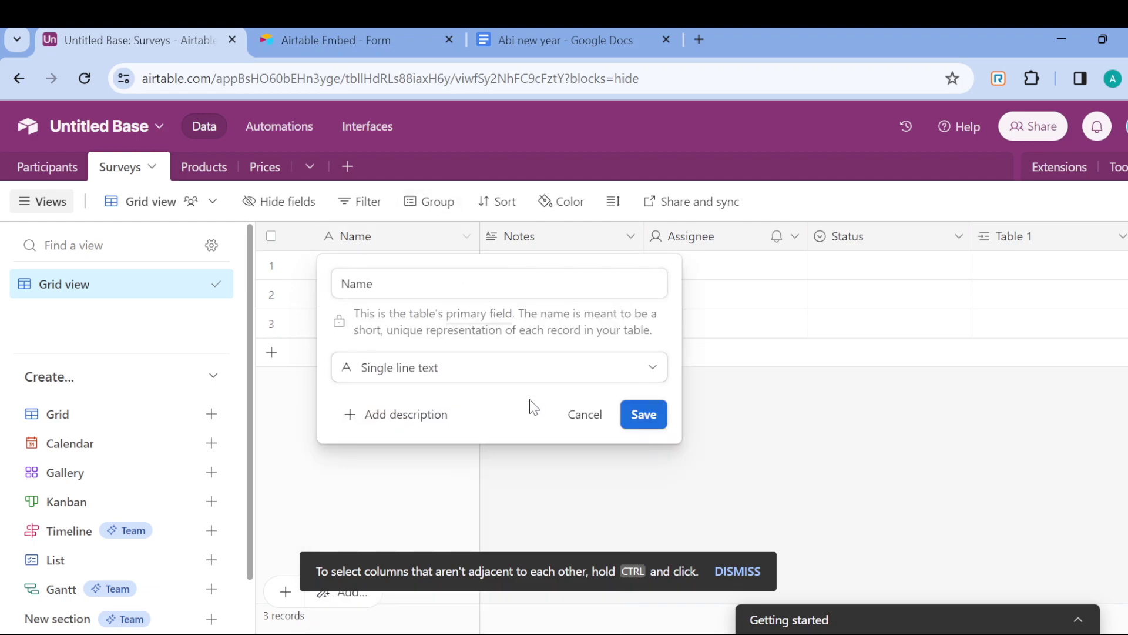
click(518, 371)
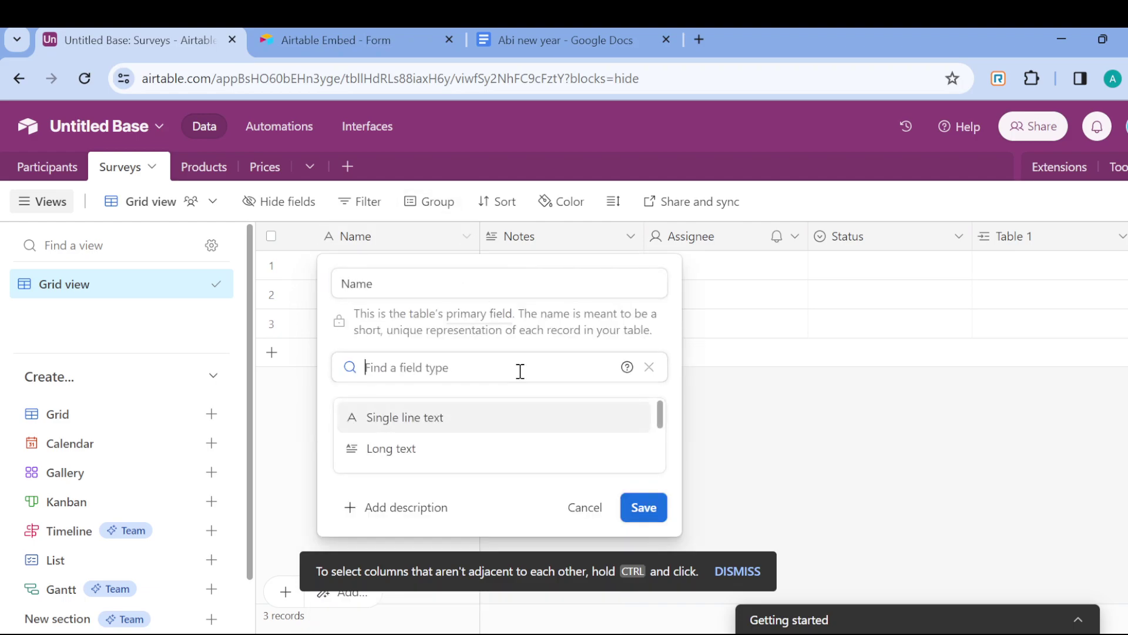
scroll(508, 448, down, 10)
scroll(509, 448, up, 10)
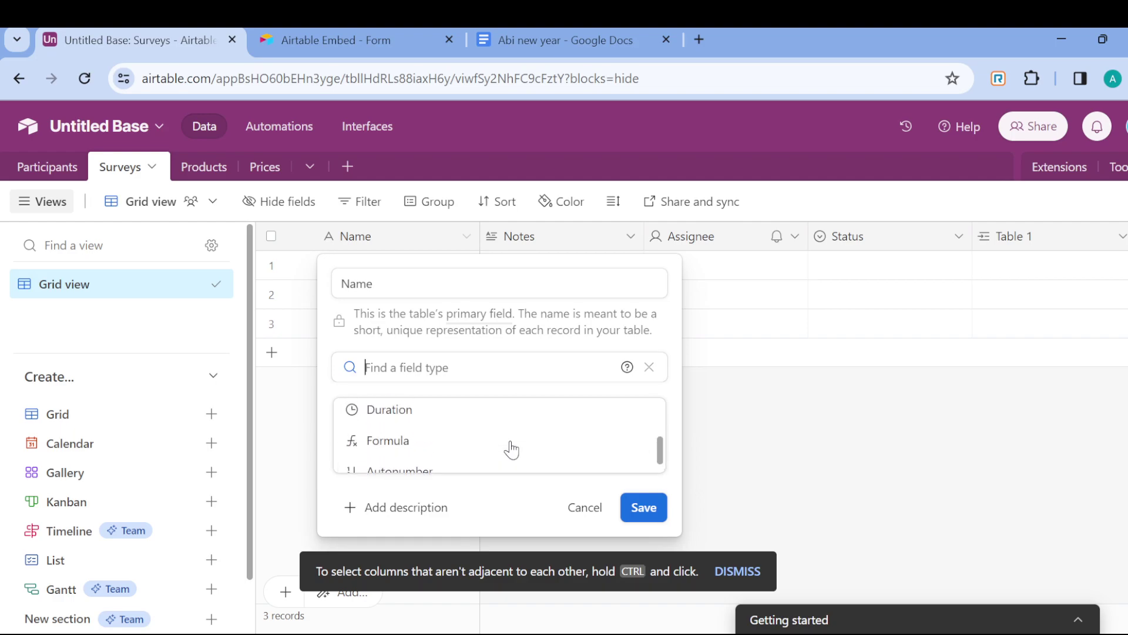
scroll(512, 450, down, 4)
scroll(511, 449, up, 4)
scroll(511, 450, down, 10)
scroll(512, 449, up, 6)
scroll(511, 449, up, 1)
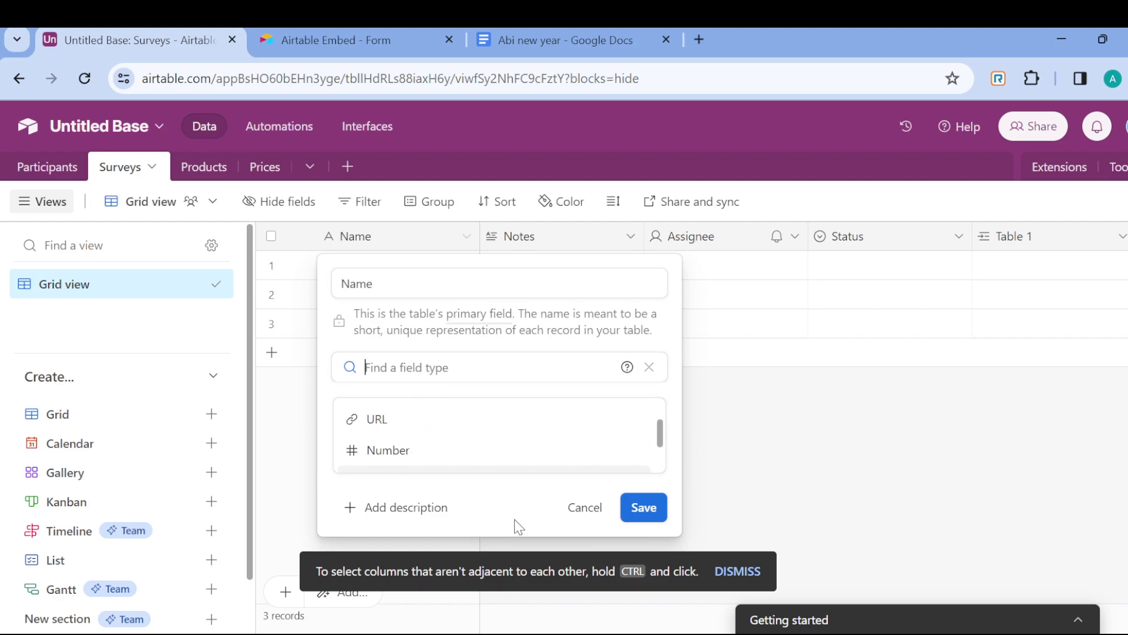
click(594, 508)
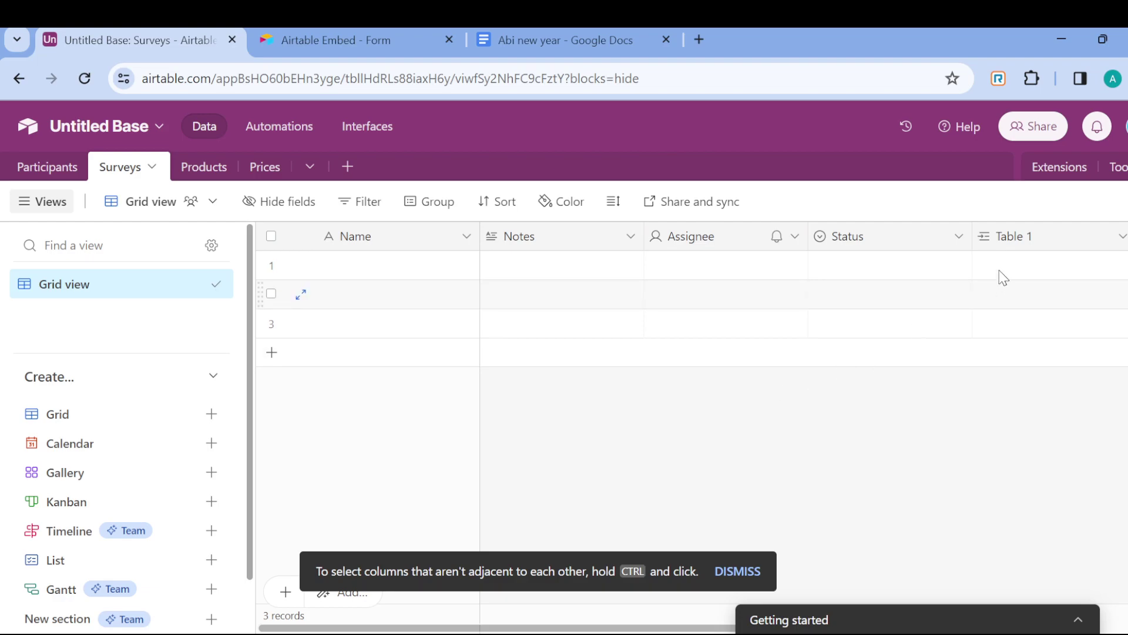
Browse the extensions that can be added to the base, view the full extension marketplace, and close it
click(323, 594)
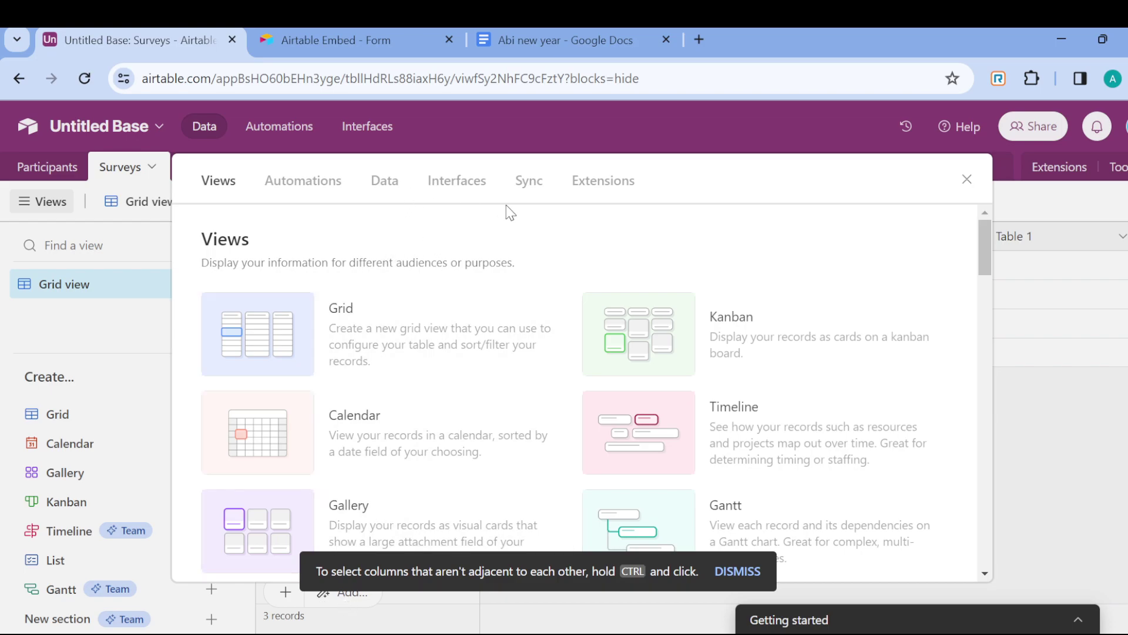
click(579, 182)
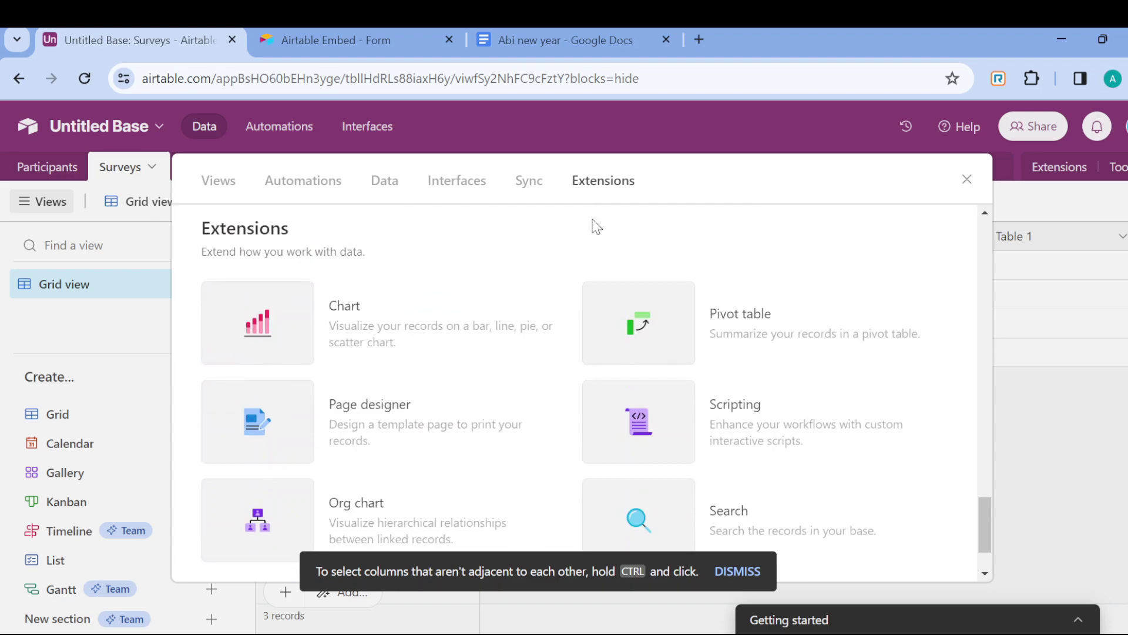
scroll(611, 399, down, 2)
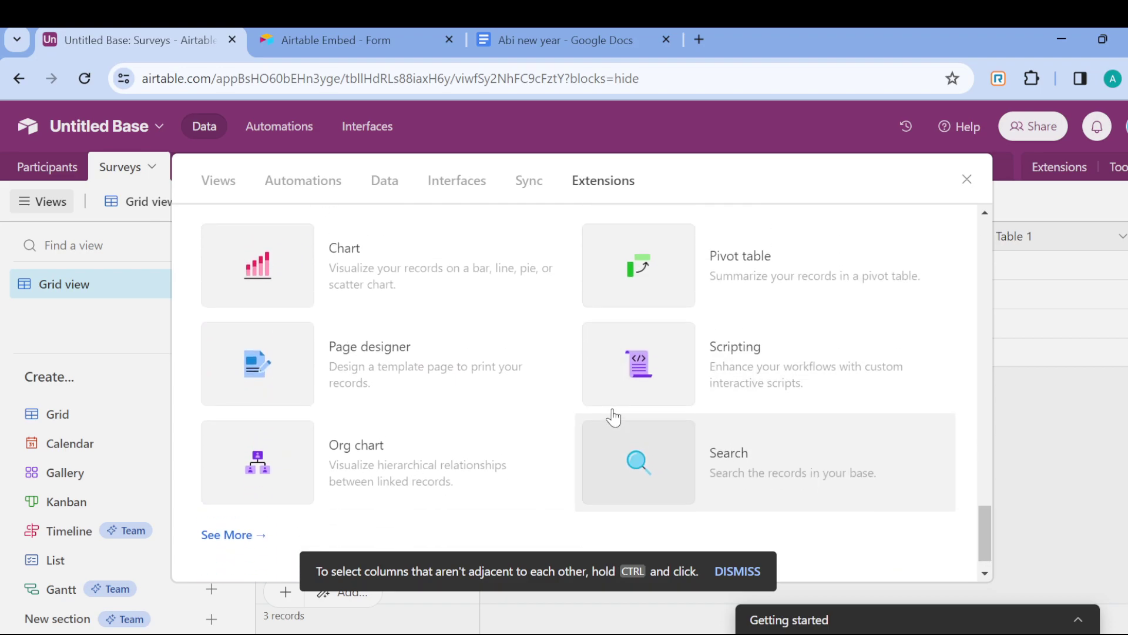
scroll(613, 417, up, 1)
scroll(613, 418, down, 2)
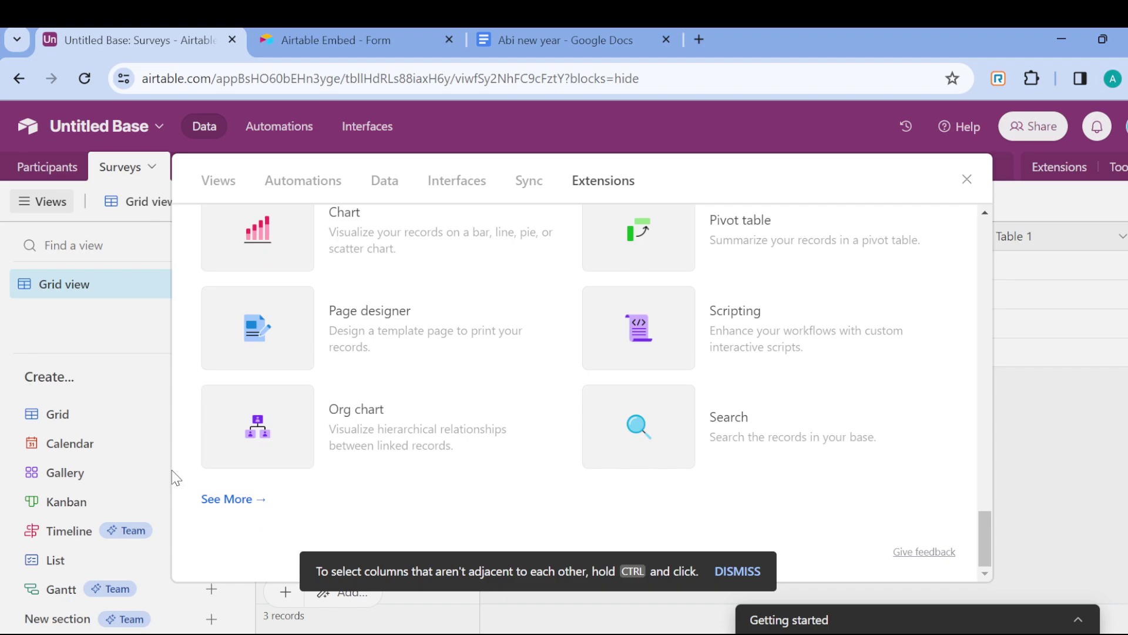
click(203, 500)
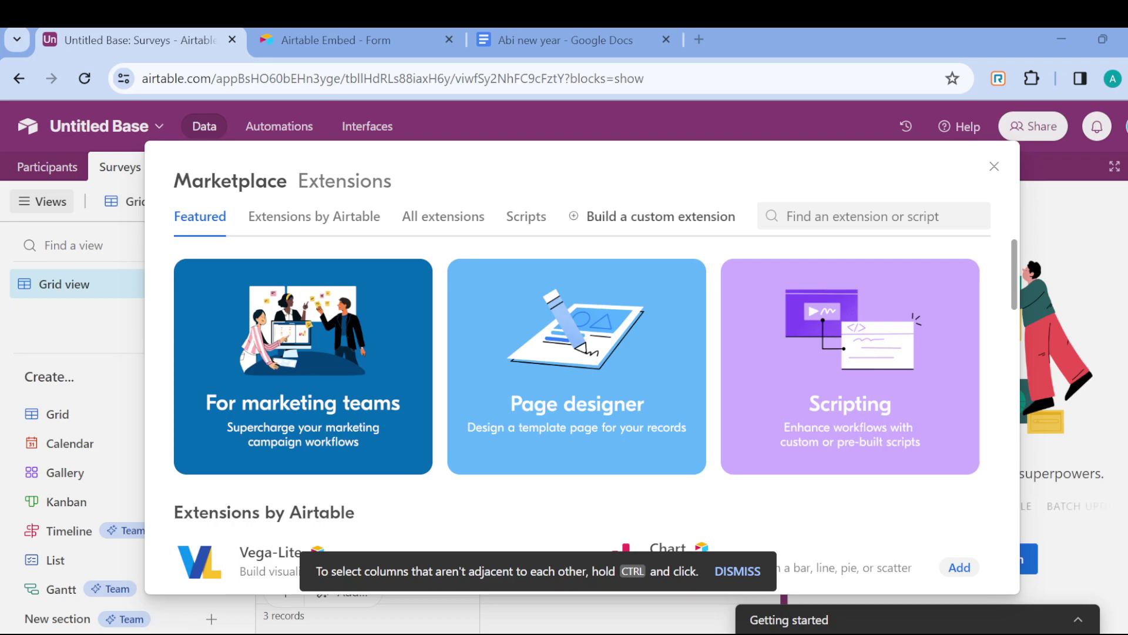
click(580, 118)
Open the sharing options for the base
click(1043, 137)
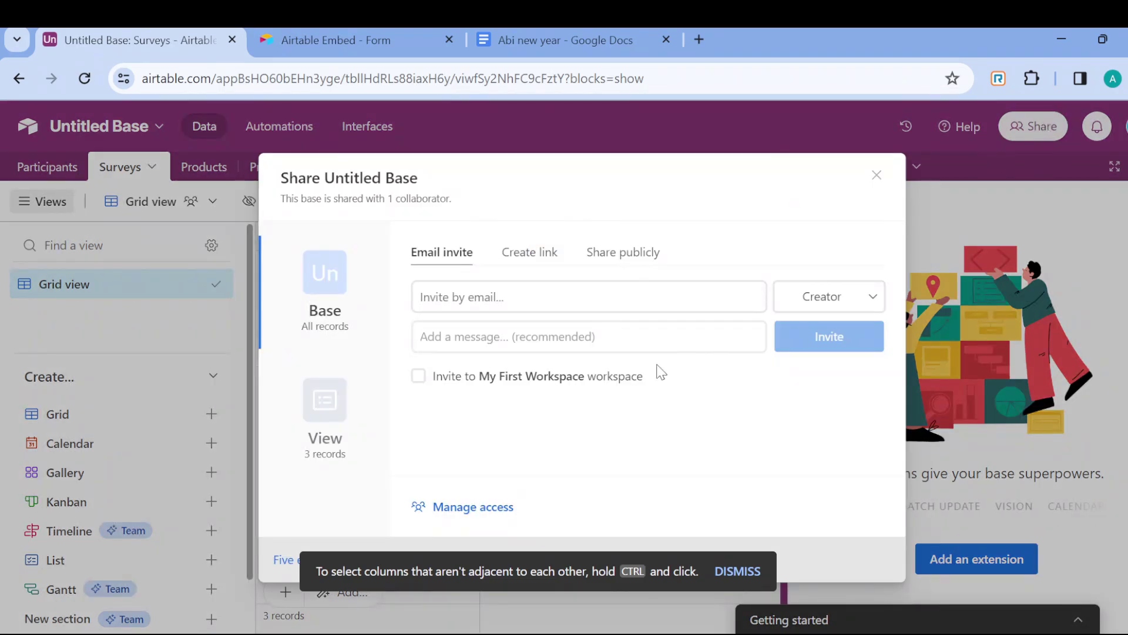